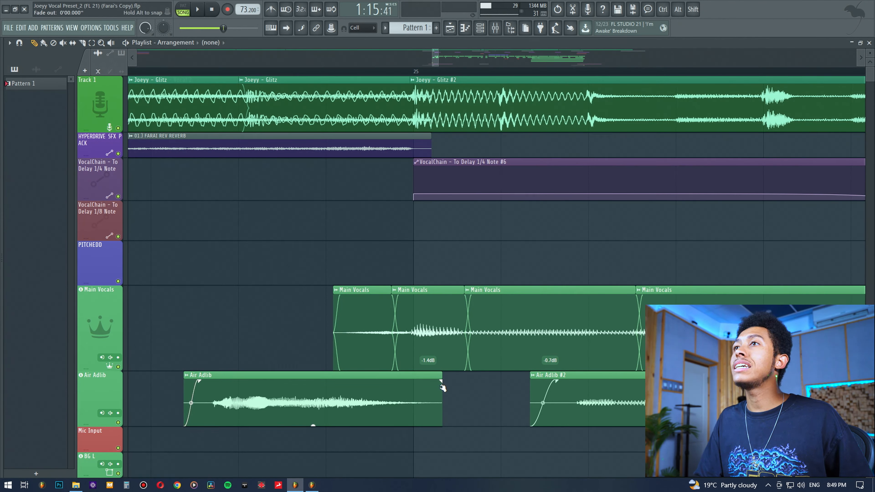
# Add a fade-out to the end of the first Air Adlib clip and adjust its curve
pyautogui.moveTo(421, 379); pyautogui.dragTo(396, 379)
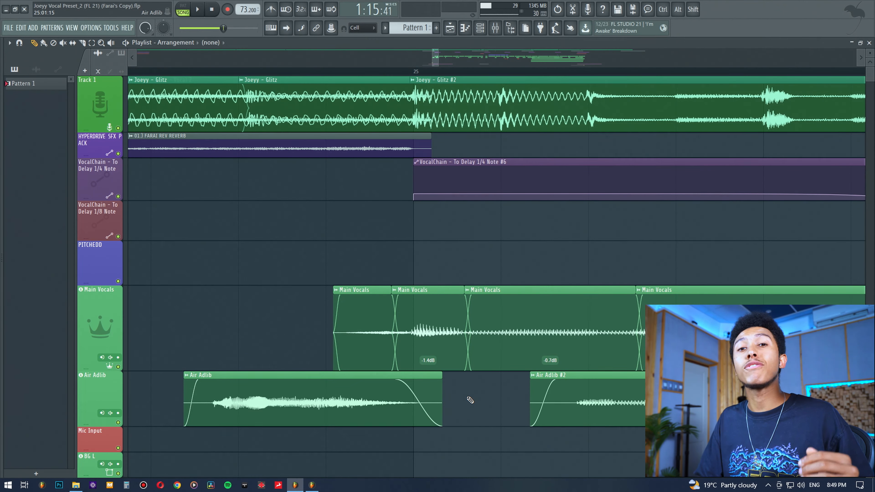
pyautogui.moveTo(427, 405)
pyautogui.mouseDown()
pyautogui.moveTo(419, 381)
pyautogui.moveTo(419, 425)
pyautogui.moveTo(418, 413)
pyautogui.mouseUp()
pyautogui.keyDown('alt'); pyautogui.click(417, 414); pyautogui.keyUp('alt')
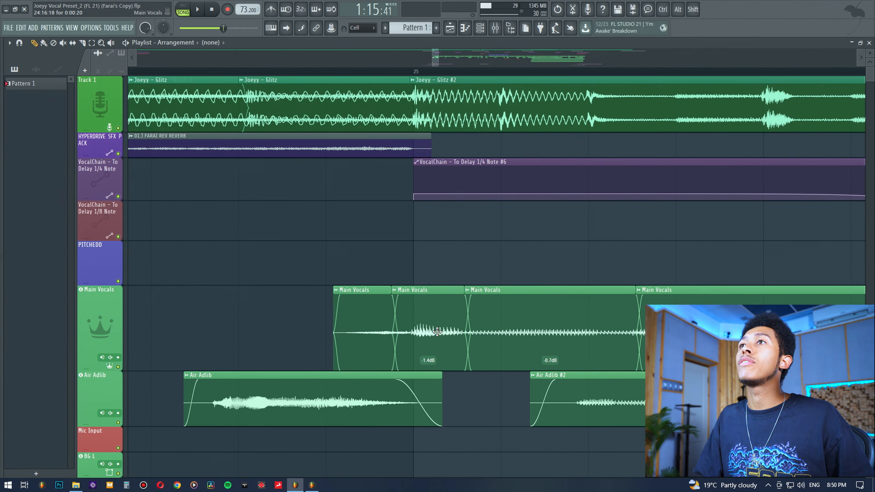
# Examine the gain-adjusted Main Vocals clips between bars 29 and 32, selecting the -0.7 dB, 0.4 dB and 1.2 dB ones in turn
pyautogui.click(406, 330)
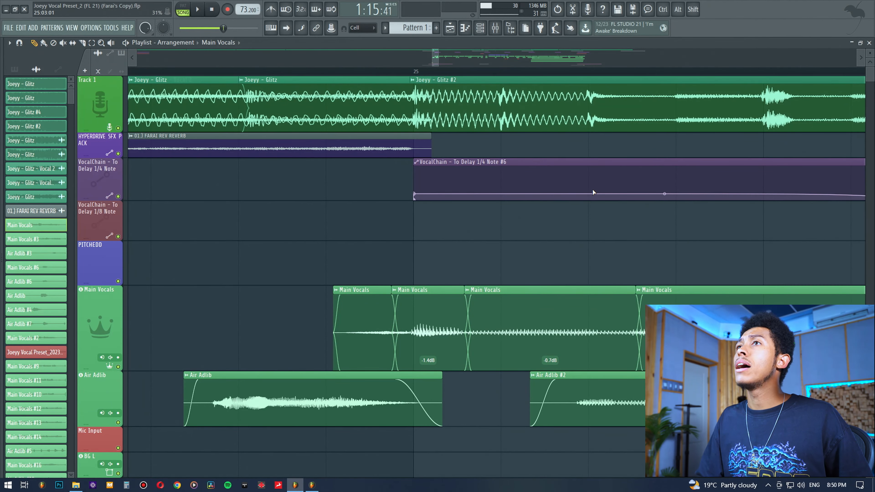
pyautogui.scroll(-6, 434, 64)
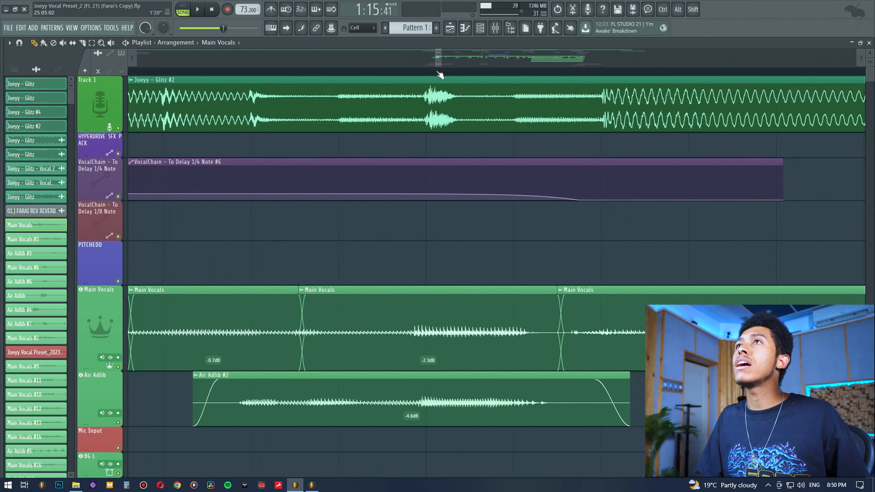
pyautogui.scroll(-4, 447, 60)
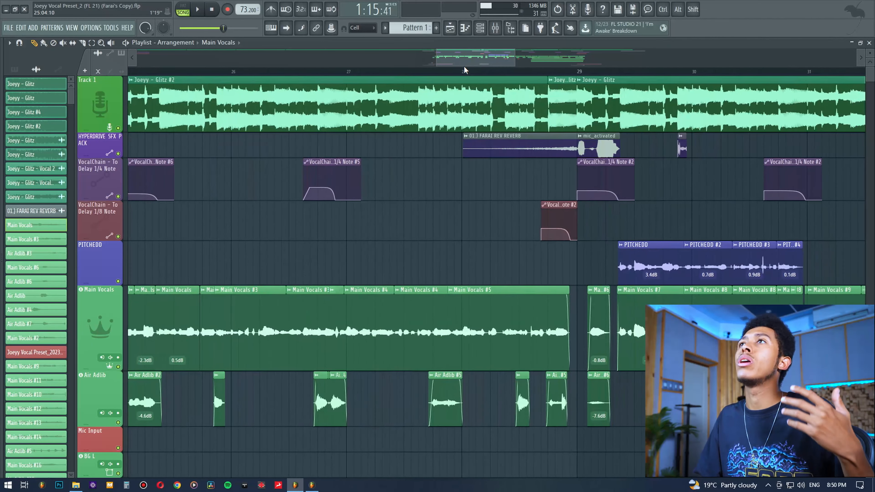
pyautogui.moveTo(493, 62); pyautogui.dragTo(493, 60)
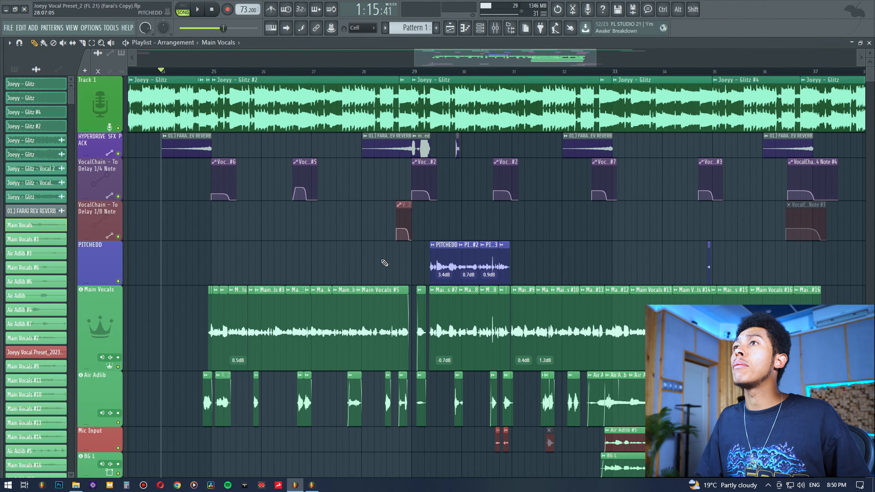
pyautogui.keyDown('ctrl'); pyautogui.click(447, 338); pyautogui.keyUp('ctrl')
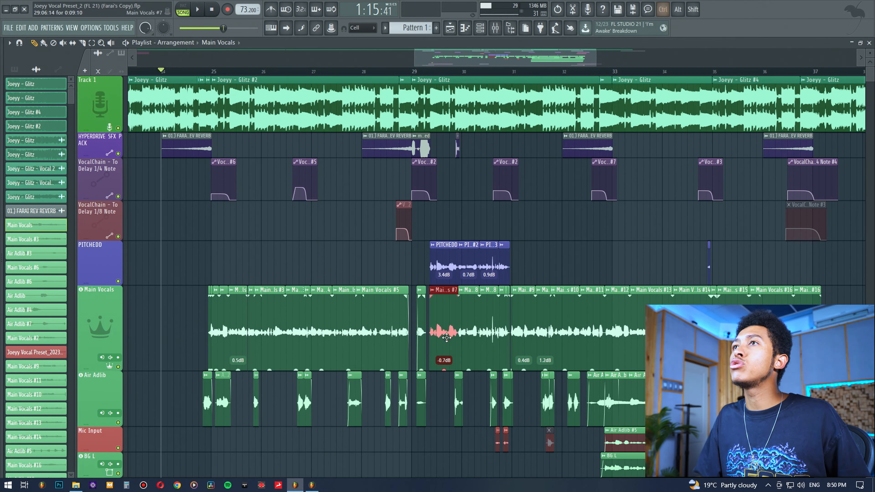
pyautogui.keyDown('ctrl'); pyautogui.click(531, 345); pyautogui.keyUp('ctrl')
pyautogui.keyDown('ctrl'); pyautogui.click(550, 346); pyautogui.keyUp('ctrl')
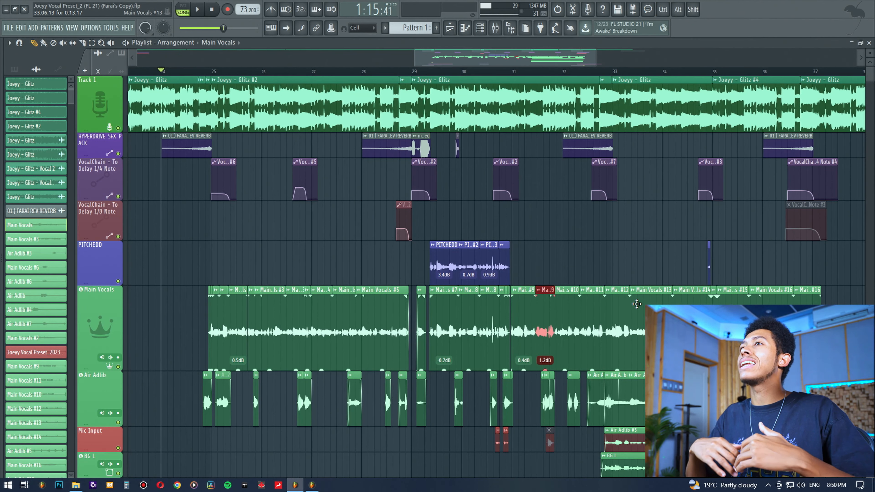
# Raise the volume multiplier of Main Vocals #10 to 115% in its channel settings and close the settings
pyautogui.click(559, 293)
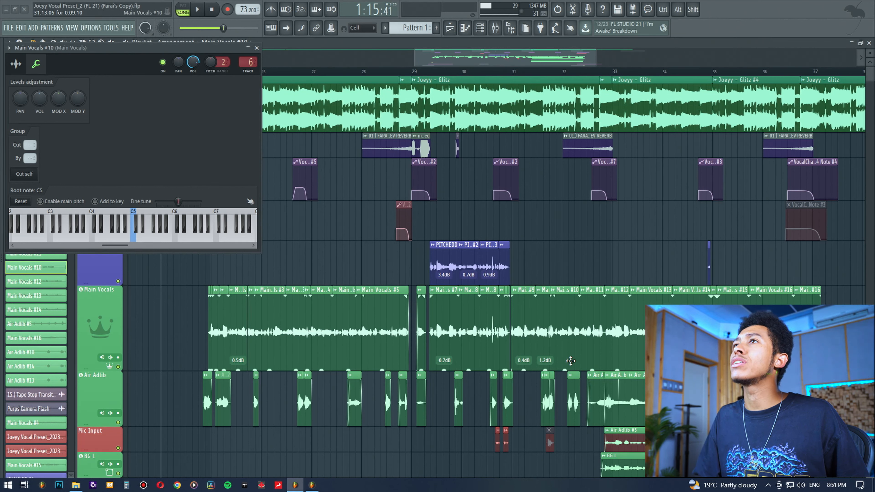
pyautogui.rightClick(560, 293)
pyautogui.hotkey('ctrl', 'z')
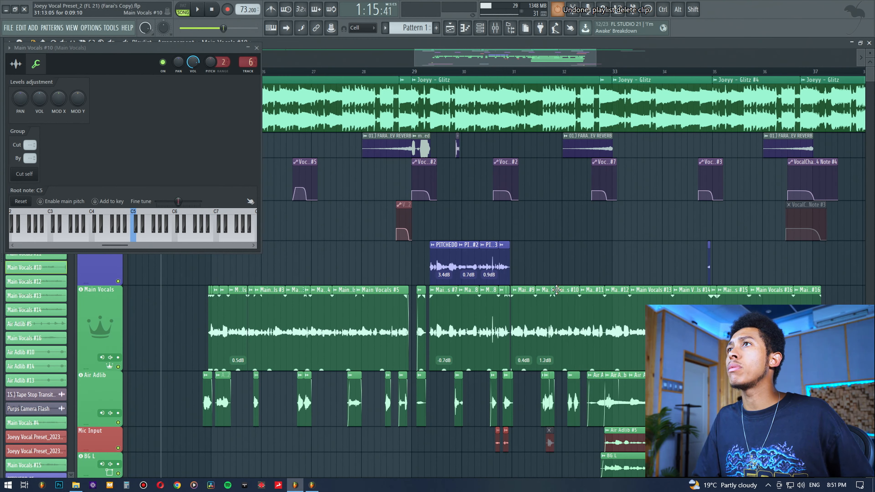
pyautogui.click(556, 290)
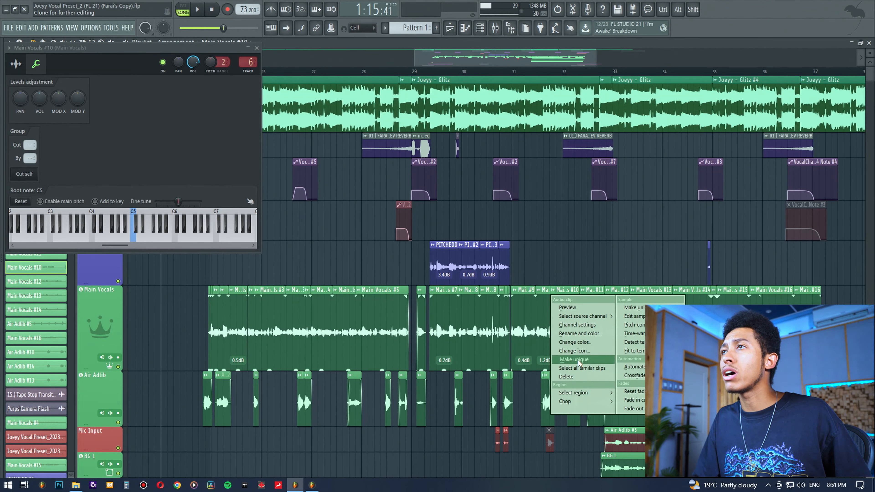
pyautogui.click(39, 103)
pyautogui.moveTo(44, 105); pyautogui.dragTo(44, 102)
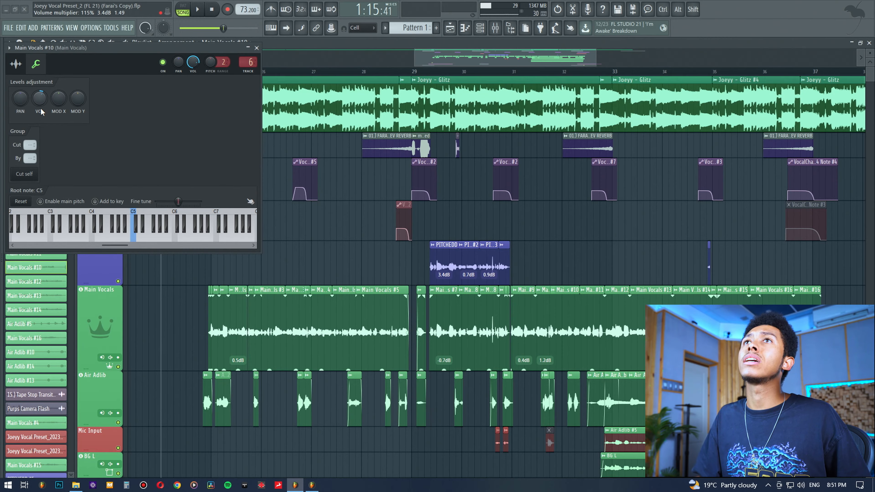
pyautogui.click(16, 64)
pyautogui.click(256, 47)
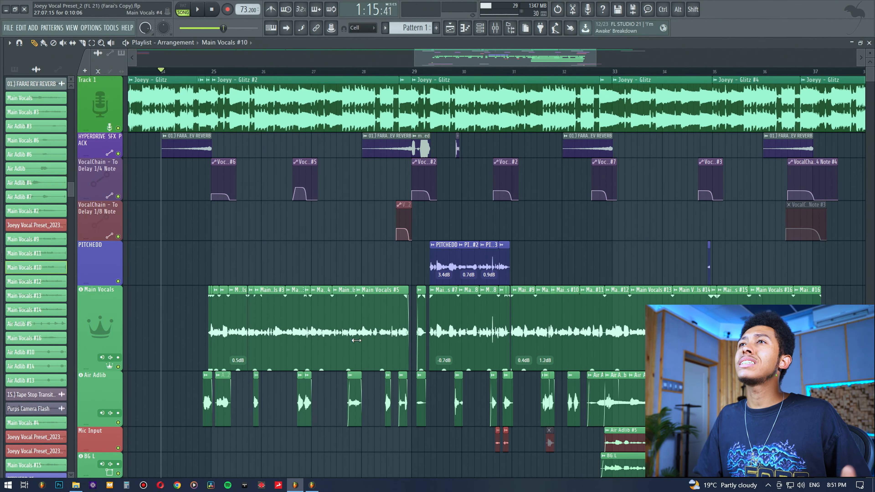
# Try changing the gain of the 0.5 dB Main Vocals clip between bars 25 and 26
pyautogui.scroll(5, 350, 330)
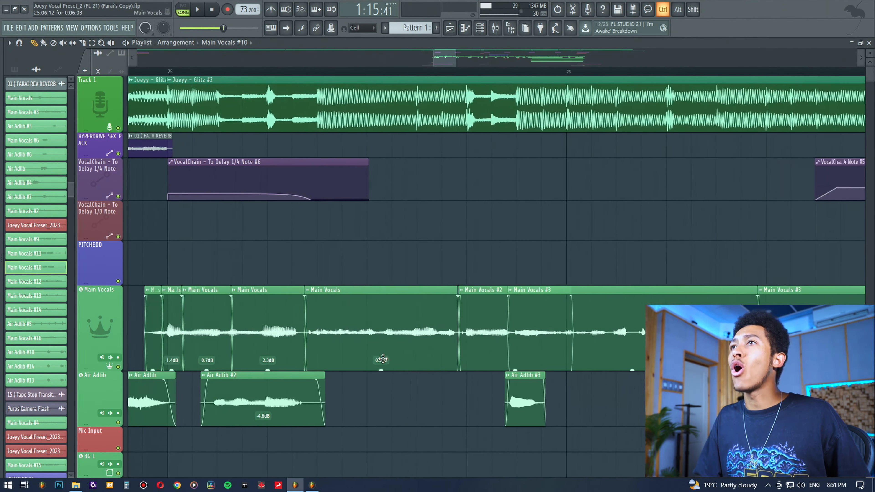
pyautogui.click(383, 370)
pyautogui.hotkey('ctrl', 'z')
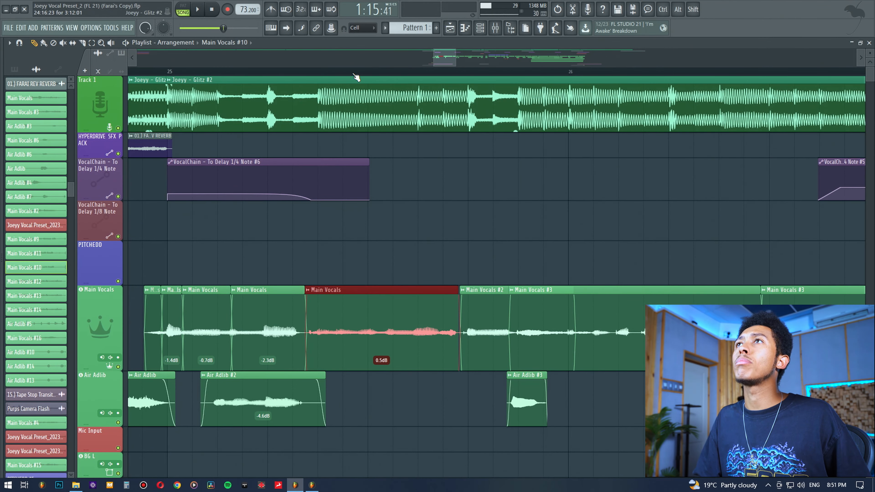
# Play the arrangement from just before bar 25 through the first Main Vocals clips, and stop
pyautogui.hscroll(-5, 180, 76)
pyautogui.click(175, 72)
pyautogui.click(282, 330)
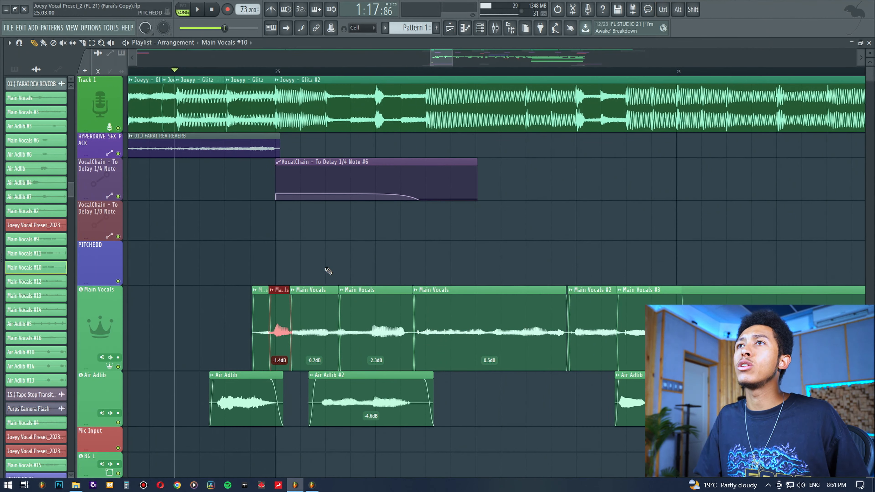
pyautogui.press('space')
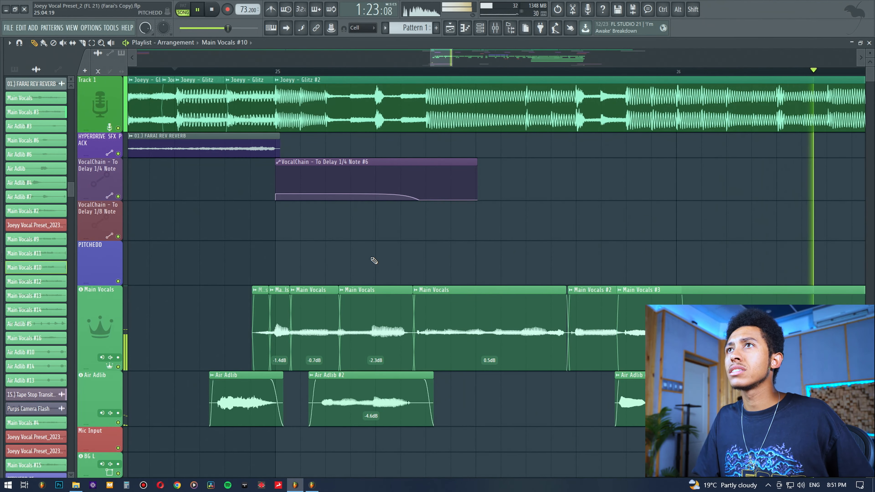
pyautogui.press('space')
# Try resetting the -1.4 dB Main Vocals clip near bar 25 to 0.0 dB gain, audition it, and restore its gain
pyautogui.click(246, 72)
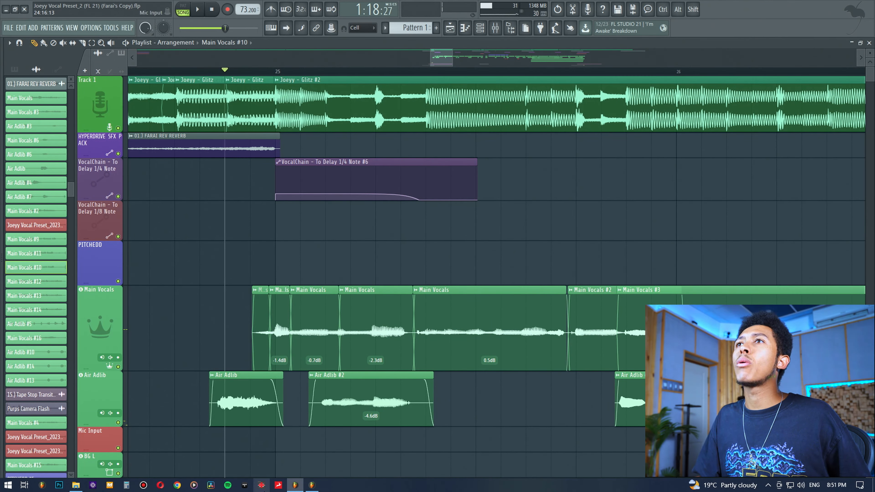
pyautogui.keyDown('ctrl'); pyautogui.click(287, 355); pyautogui.keyUp('ctrl')
pyautogui.rightClick(122, 367)
pyautogui.press('space')
pyautogui.press('space')
pyautogui.rightClick(124, 366)
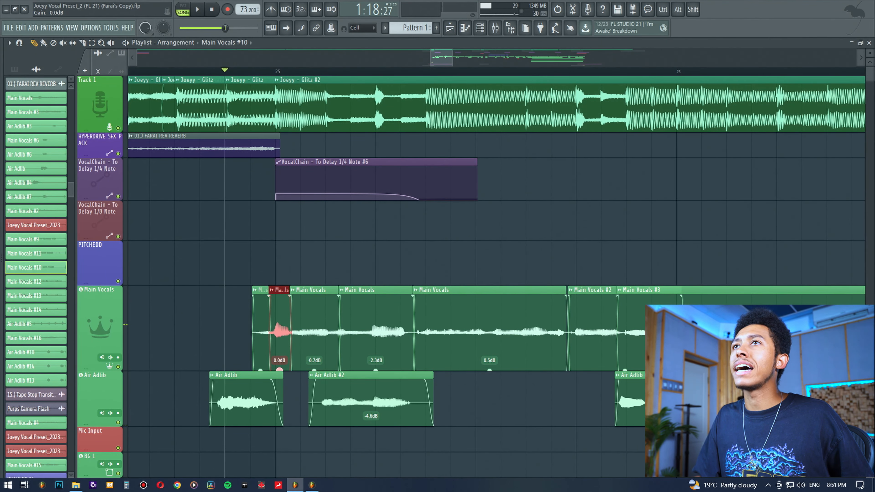
pyautogui.press('space')
pyautogui.press('space')
pyautogui.hotkey('ctrl', 'z')
pyautogui.keyDown('ctrl'); pyautogui.click(340, 259); pyautogui.keyUp('ctrl')
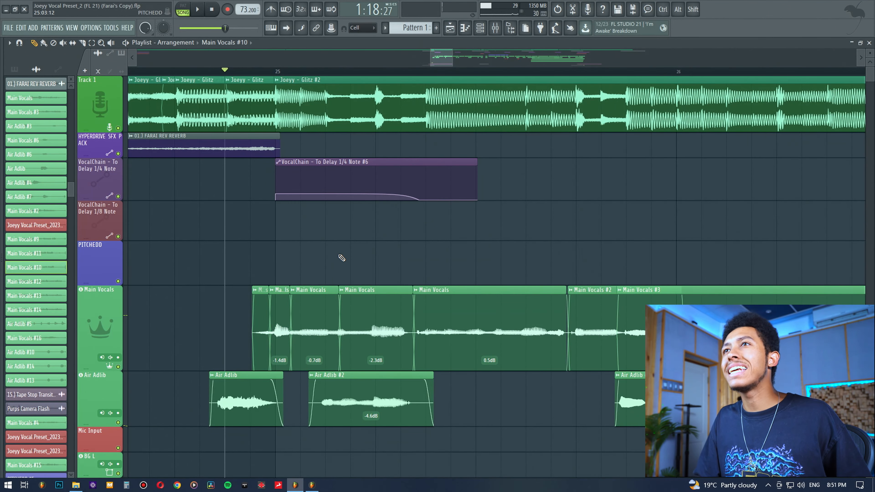
pyautogui.keyDown('ctrl'); pyautogui.click(278, 332); pyautogui.keyUp('ctrl')
pyautogui.keyDown('ctrl'); pyautogui.click(332, 259); pyautogui.keyUp('ctrl')
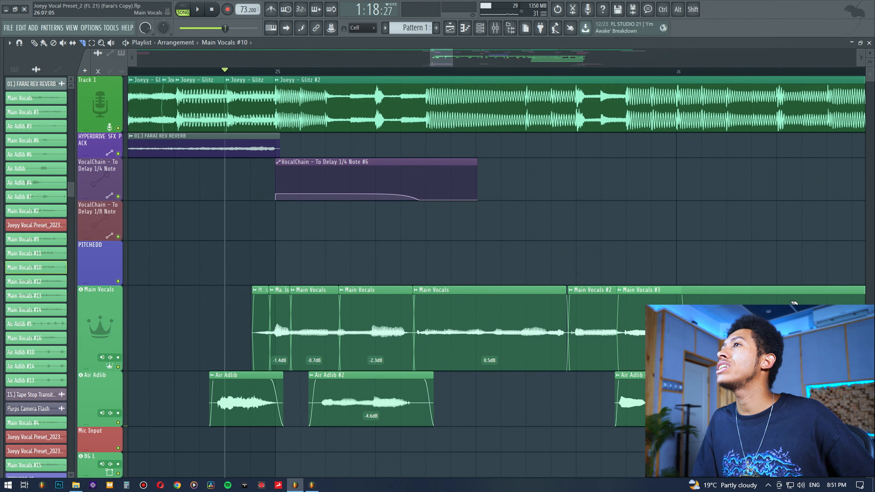
# Slice a short phrase out of the Main Vocals #3 clip after bar 26 and try raising its gain to 8.6 dB
pyautogui.hotkey('alt', 'shift')
pyautogui.keyDown('alt'); pyautogui.keyDown('shift'); pyautogui.click(743, 284); pyautogui.keyUp('shift'); pyautogui.keyUp('alt')
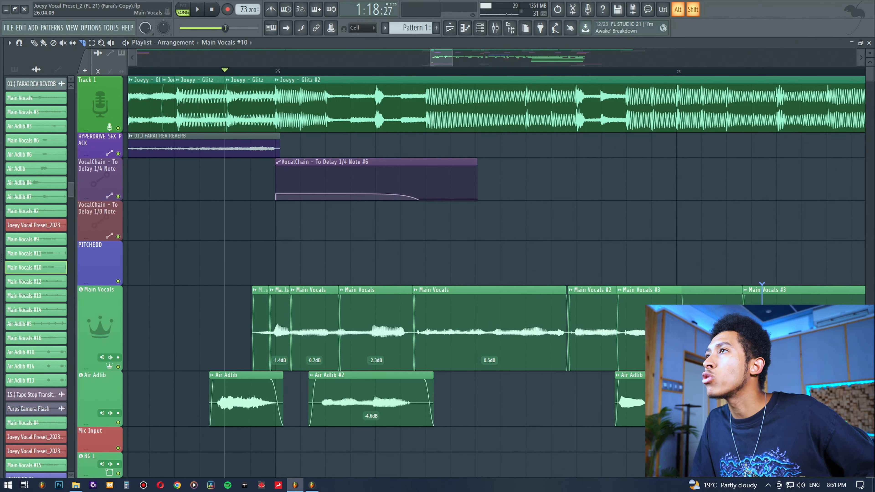
pyautogui.scroll(5, 779, 253)
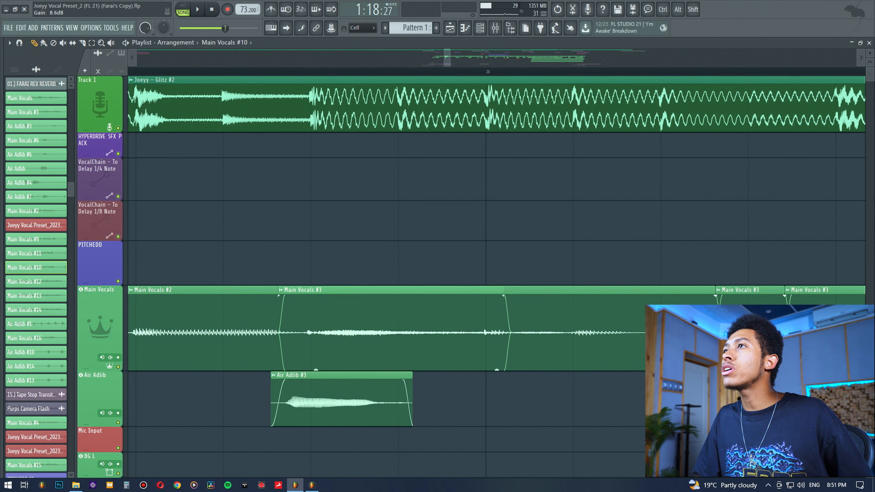
pyautogui.moveTo(621, 331); pyautogui.dragTo(813, 303)
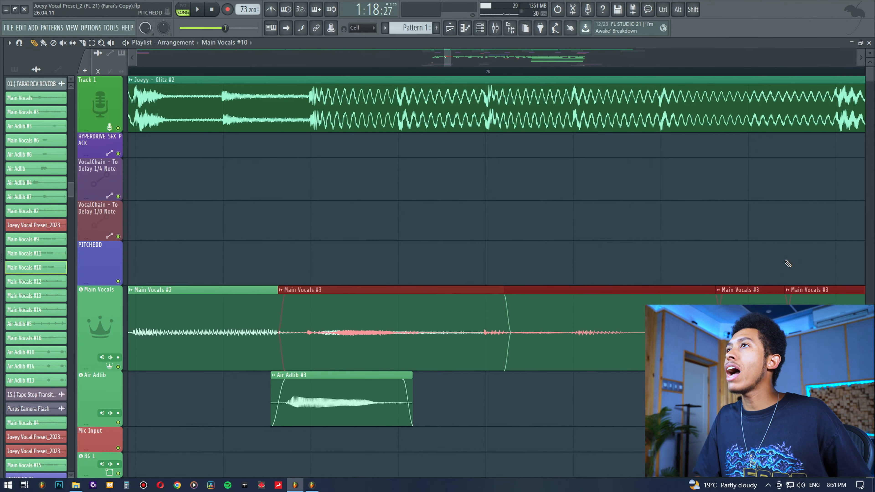
pyautogui.click(788, 264)
# Undo the slicing of the Main Vocals #3 clip after bar 26
pyautogui.scroll(-4, 717, 74)
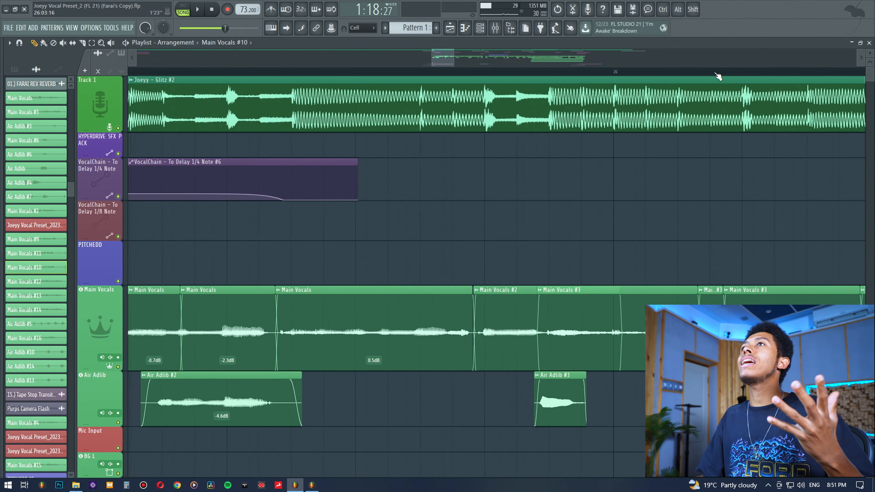
pyautogui.moveTo(447, 61); pyautogui.dragTo(455, 59)
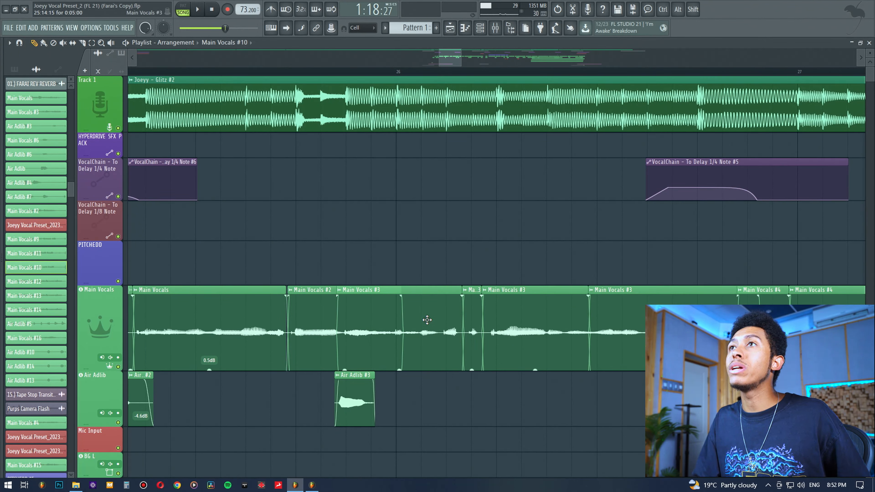
pyautogui.hotkey('ctrl', 'z')
pyautogui.hotkey('ctrl', 'z')
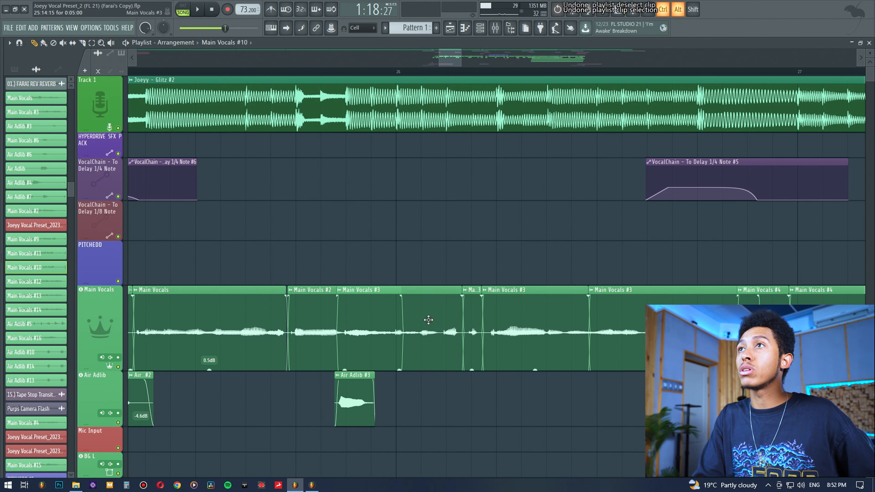
# Copy the Main Vocals #3 clip to the PITCHEDD track, make the track taller, and slice the copy on both sides of its short phrase
pyautogui.moveTo(428, 321); pyautogui.dragTo(427, 248)
pyautogui.moveTo(95, 279); pyautogui.dragTo(95, 298)
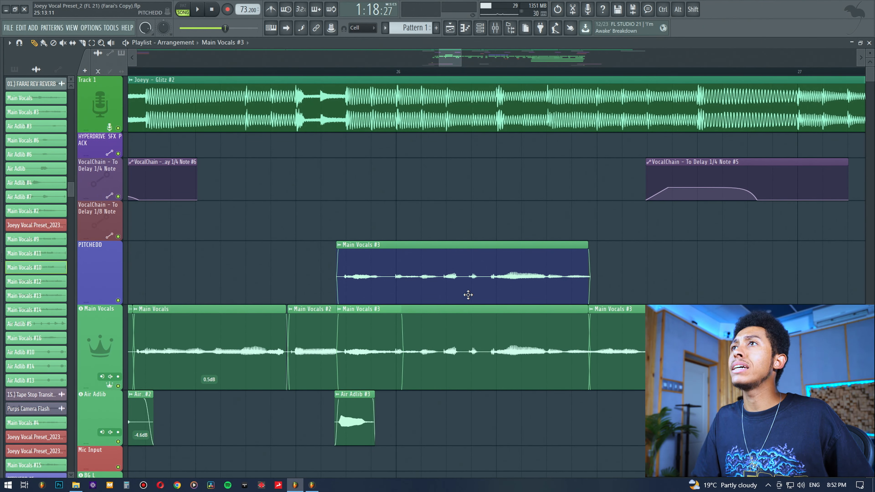
pyautogui.click(462, 272)
pyautogui.click(482, 281)
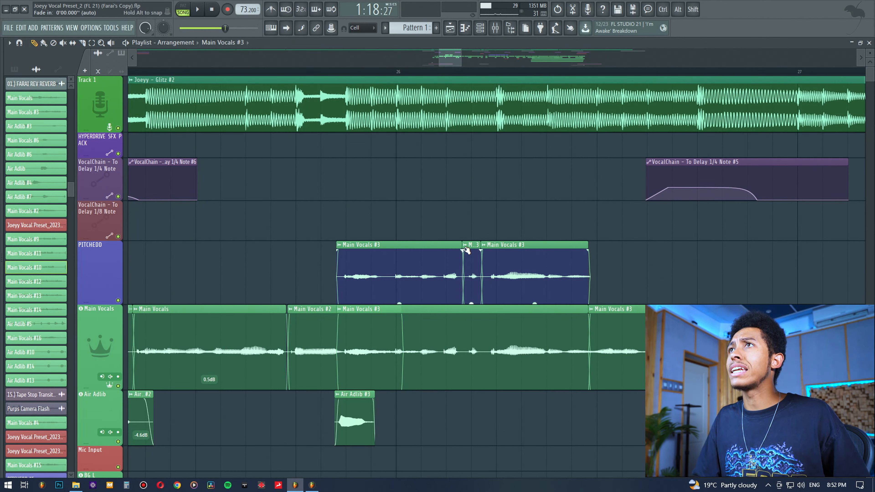
# Make the short middle slice on the PITCHEDD track unique and raise its gain to 5.8 dB
pyautogui.click(465, 245)
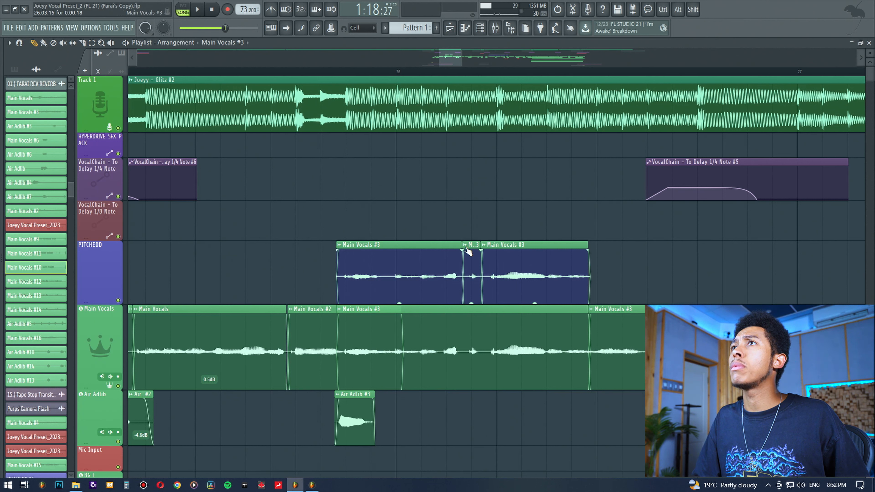
pyautogui.click(466, 245)
pyautogui.click(495, 313)
# Select the two outer Main Vocals #3 slices, clear the selection, and delete the copied clips from the PITCHEDD track
pyautogui.keyDown('ctrl'); pyautogui.click(435, 276); pyautogui.keyUp('ctrl')
pyautogui.keyDown('ctrl'); pyautogui.click(516, 287); pyautogui.keyUp('ctrl')
pyautogui.keyDown('ctrl'); pyautogui.keyDown('shift'); pyautogui.click(417, 261); pyautogui.keyUp('shift'); pyautogui.keyUp('ctrl')
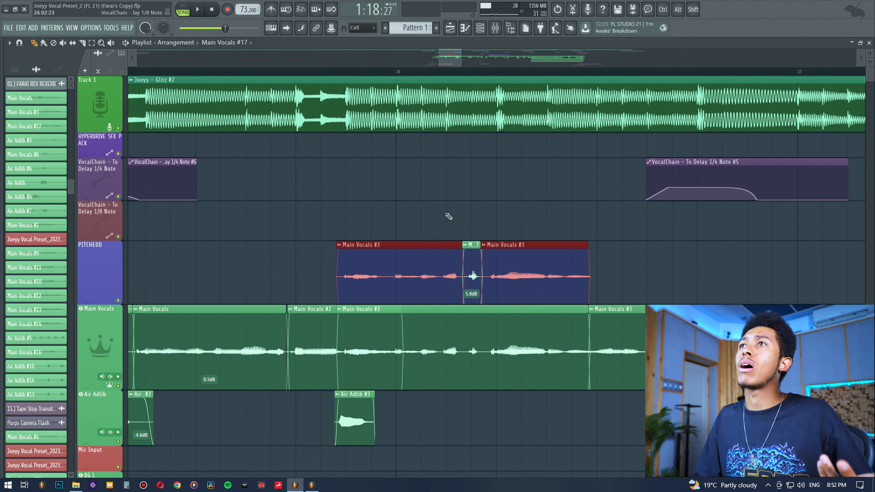
pyautogui.keyDown('ctrl'); pyautogui.click(447, 214); pyautogui.keyUp('ctrl')
pyautogui.rightClick(389, 276)
# Slice the Main Vocals #3 clip on the Main Vocals track on both sides of the short phrase after bar 26
pyautogui.press('c')
pyautogui.keyDown('alt'); pyautogui.click(461, 365); pyautogui.keyUp('alt')
pyautogui.keyDown('alt'); pyautogui.click(486, 365); pyautogui.keyUp('alt')
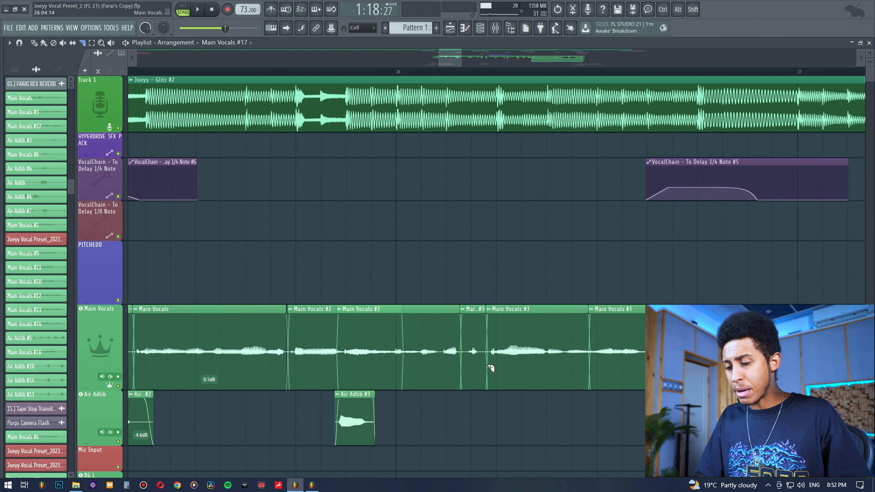
# Try raising the gain of the short Main Vocals #3 slice to 7.6 dB, and undo the gain change
pyautogui.press('p')
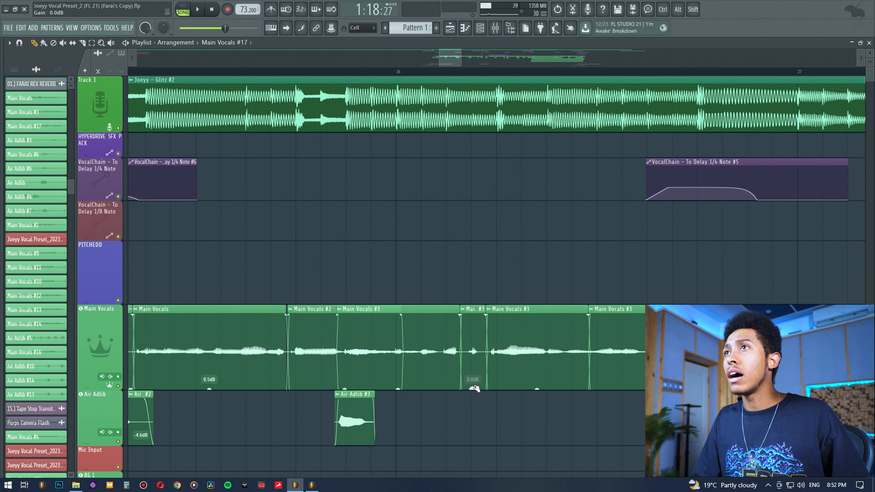
pyautogui.moveTo(473, 389); pyautogui.dragTo(473, 377)
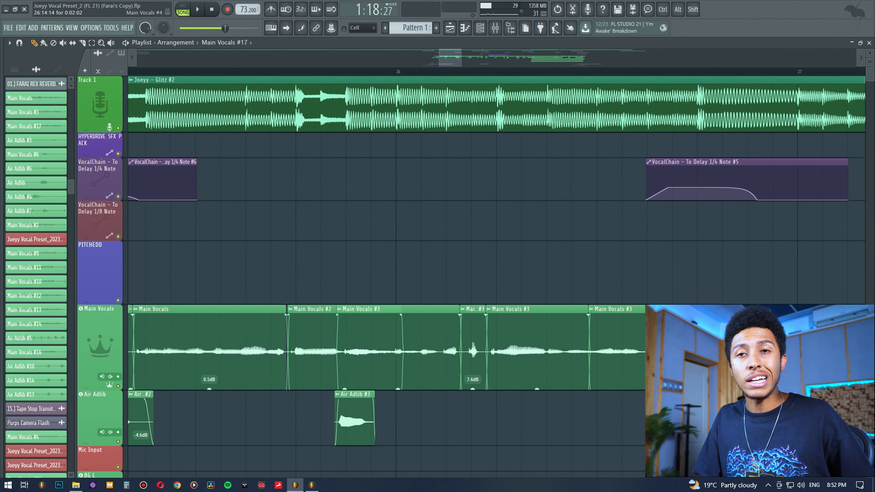
pyautogui.hotkey('ctrl', 'z')
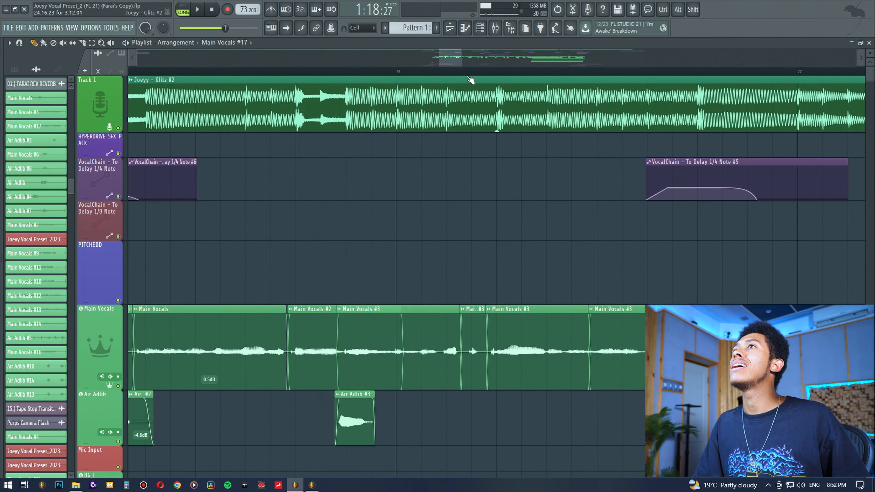
# Open the settings of the first Main Vocals clip and set its declicking mode to Out only (no bleeding)
pyautogui.scroll(-4, 468, 79)
pyautogui.moveTo(462, 63); pyautogui.dragTo(452, 62)
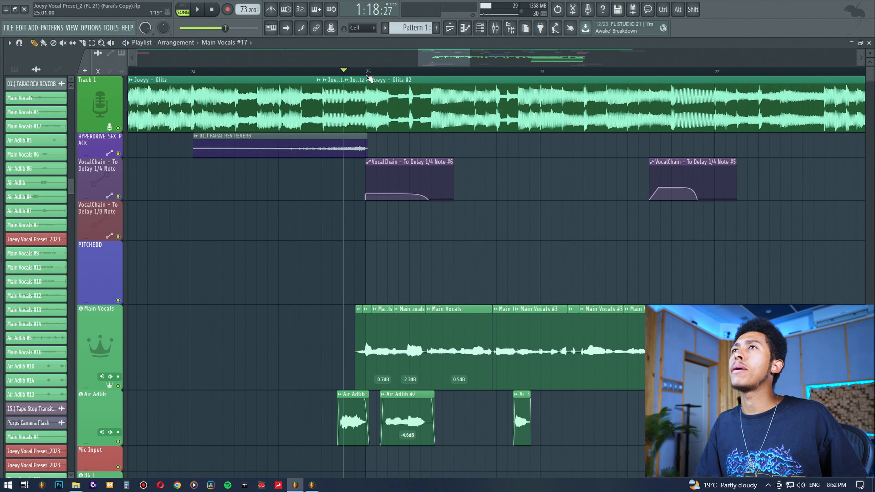
pyautogui.scroll(4, 368, 79)
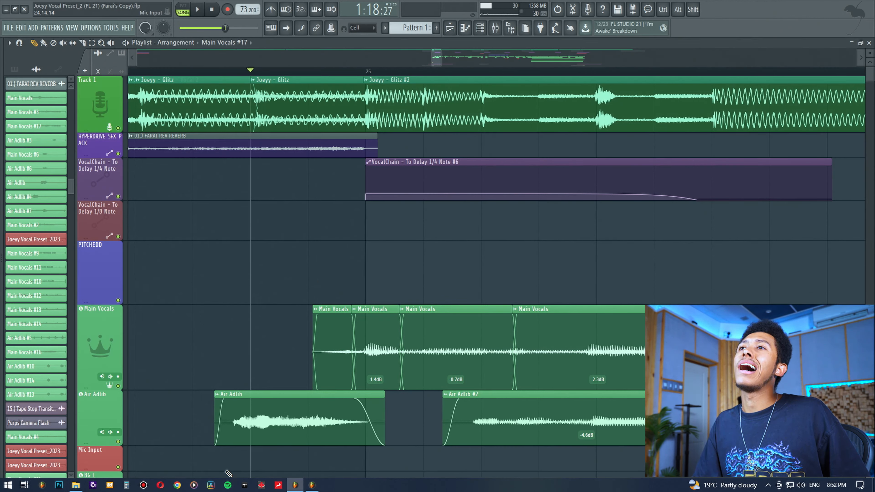
pyautogui.doubleClick(325, 348)
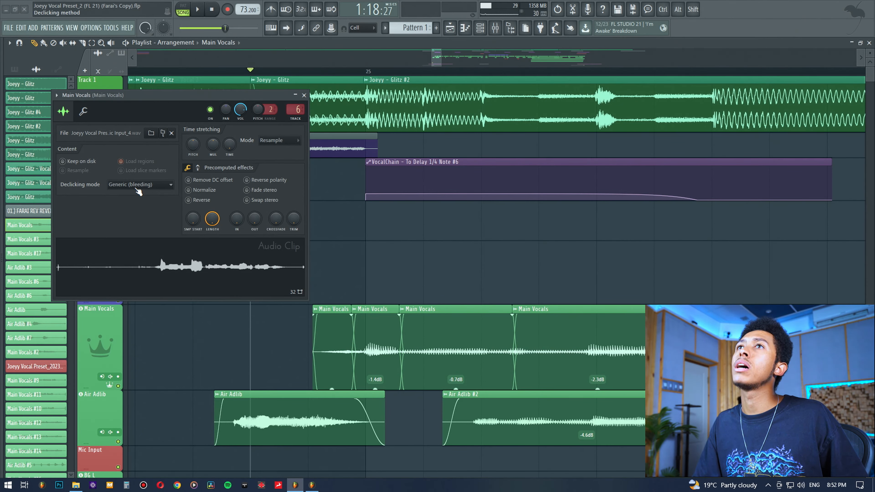
pyautogui.click(127, 183)
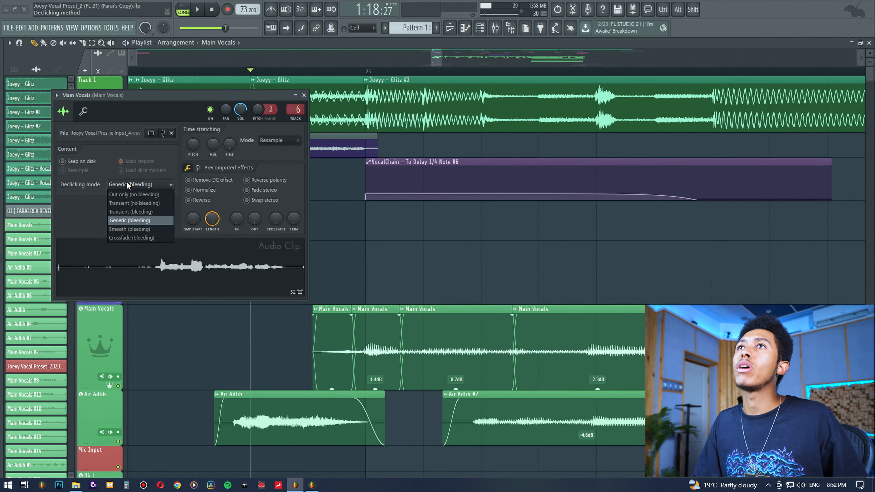
pyautogui.click(130, 195)
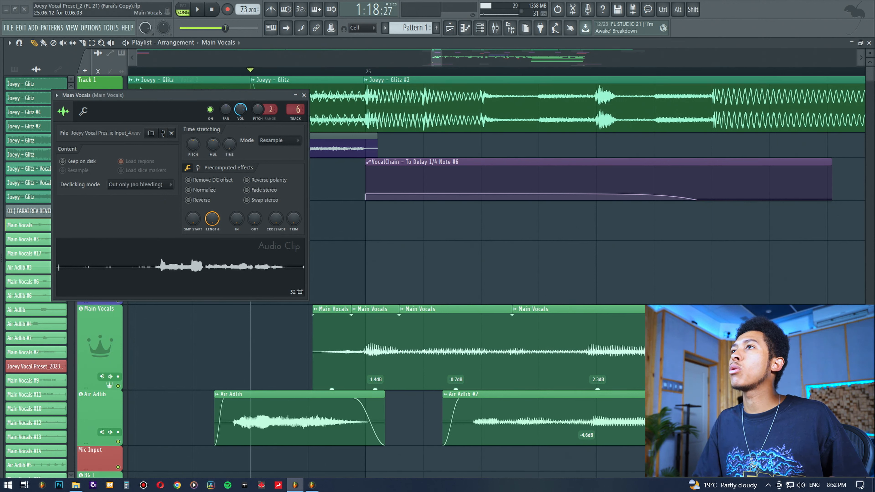
# Set the Main Vocals declicking mode back to Generic (bleeding) and close the clip's settings
pyautogui.click(148, 188)
pyautogui.click(144, 221)
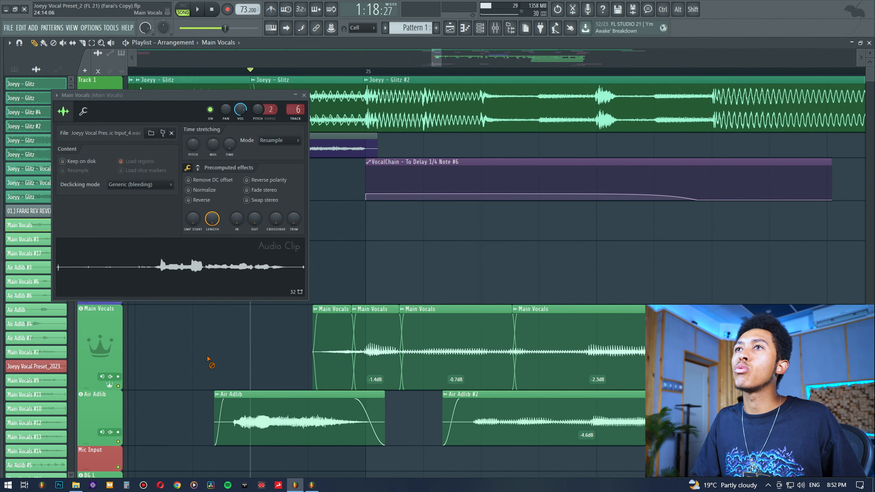
pyautogui.moveTo(242, 402)
pyautogui.mouseDown()
pyautogui.moveTo(317, 400)
pyautogui.moveTo(227, 400)
pyautogui.mouseUp()
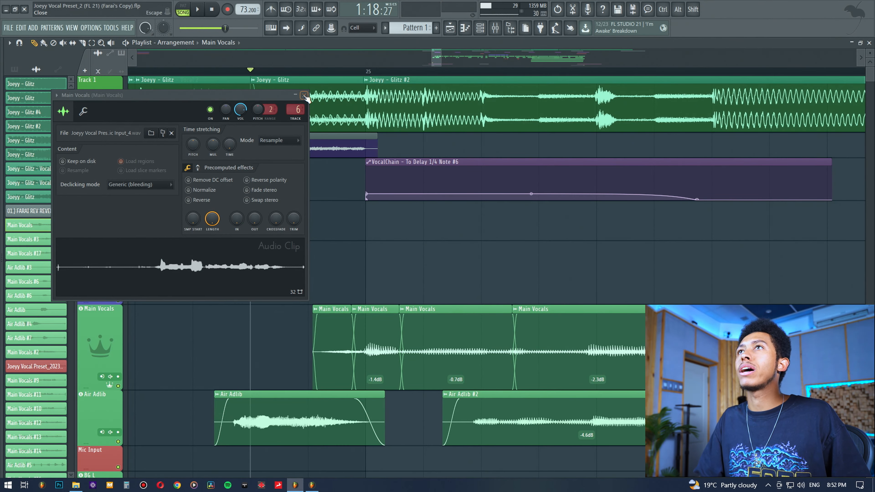
pyautogui.click(304, 95)
# Shorten the last Joeyy - Glitz clip on Track 1 to end at about bar 39 and fade it out over its length
pyautogui.scroll(-8, 305, 79)
pyautogui.scroll(-7, 307, 79)
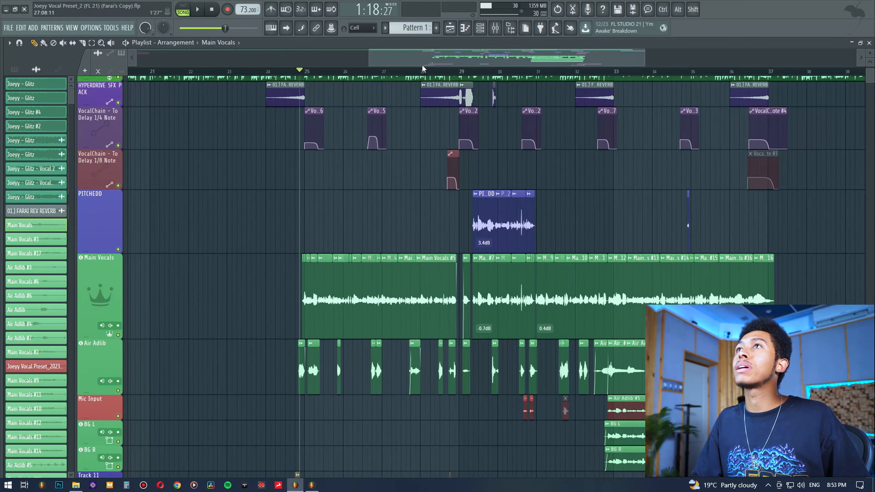
pyautogui.moveTo(480, 61); pyautogui.dragTo(573, 65)
pyautogui.scroll(1, 570, 239)
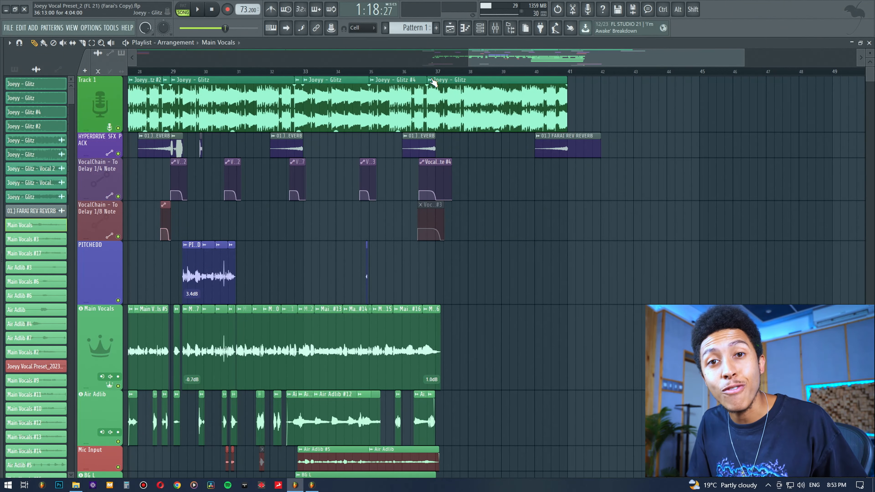
pyautogui.moveTo(567, 107); pyautogui.dragTo(422, 84)
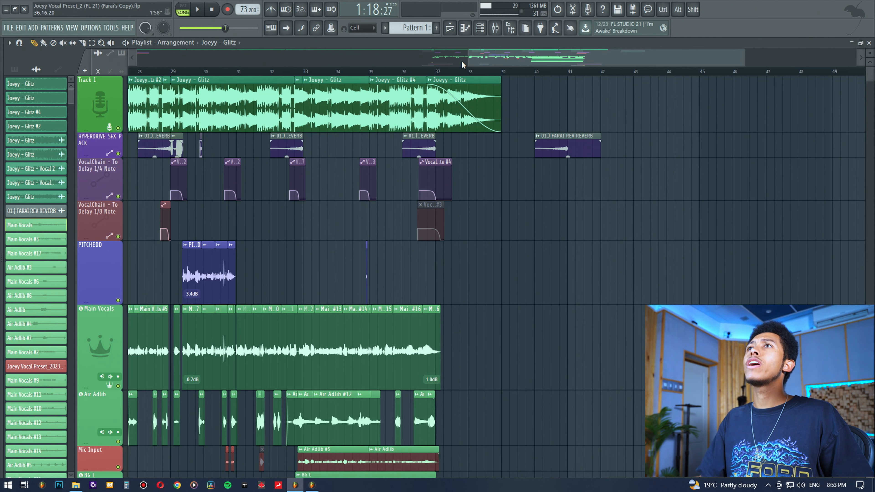
# Play the faded ending from just after bar 36, stop playback, and undo the trim and fade-out of the last Joeyy - Glitz clip
pyautogui.click(414, 73)
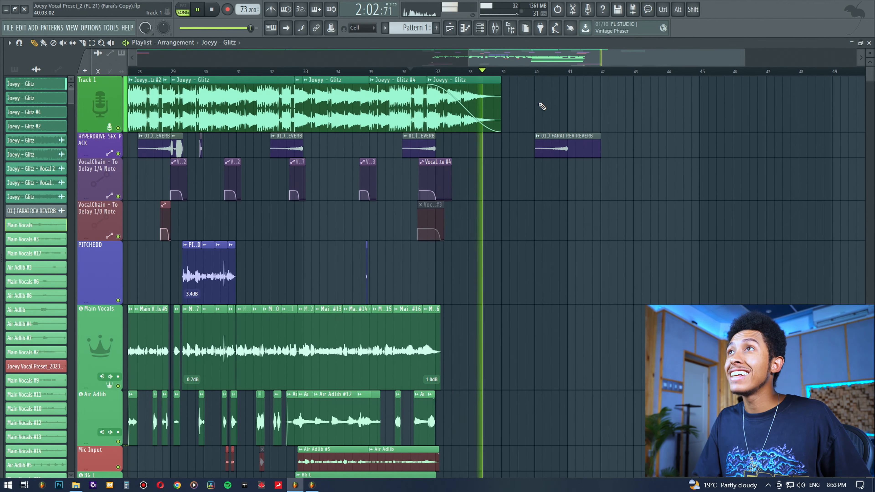
pyautogui.press('space')
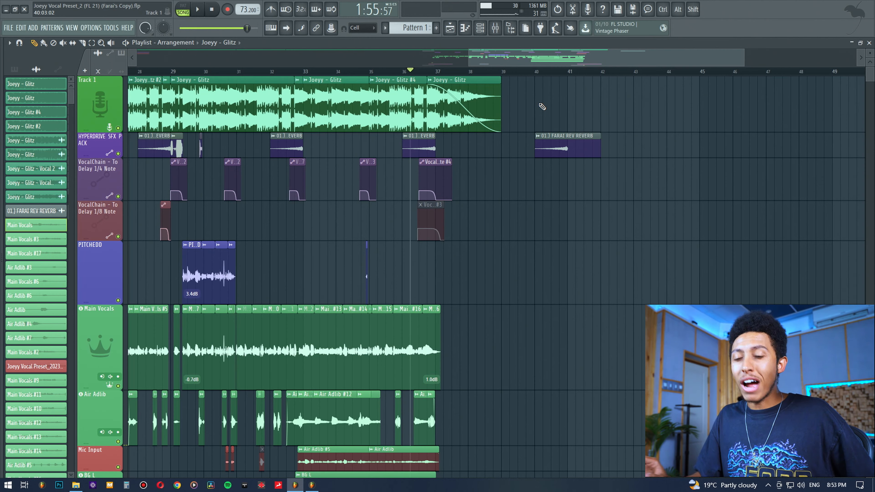
pyautogui.hotkey('ctrl', 'alt', 'z')
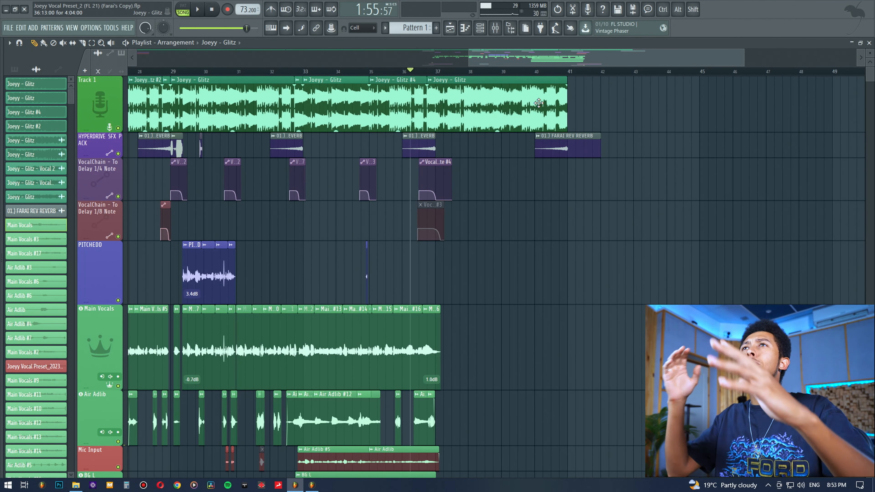
# Inspect the automation options of the last Joeyy - Glitz clip on Track 1, and dismiss them without applying any
pyautogui.click(432, 82)
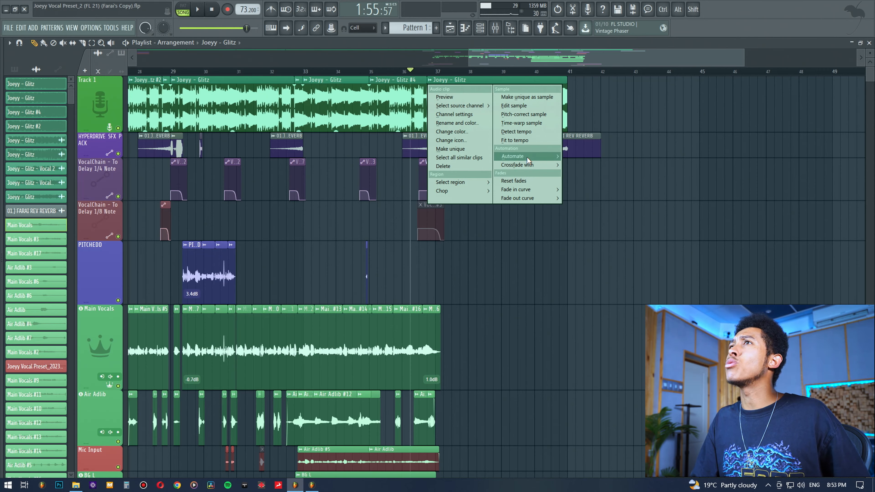
pyautogui.click(692, 155)
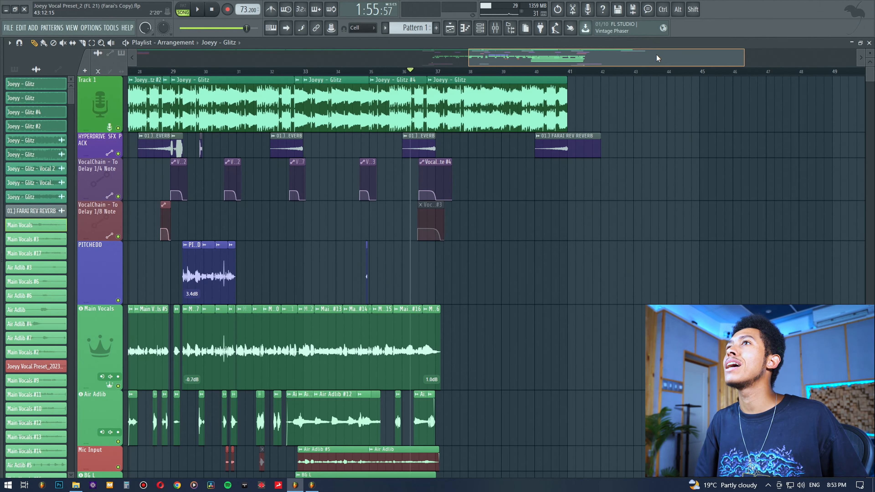
pyautogui.moveTo(658, 59); pyautogui.dragTo(577, 58)
pyautogui.scroll(-2, 486, 191)
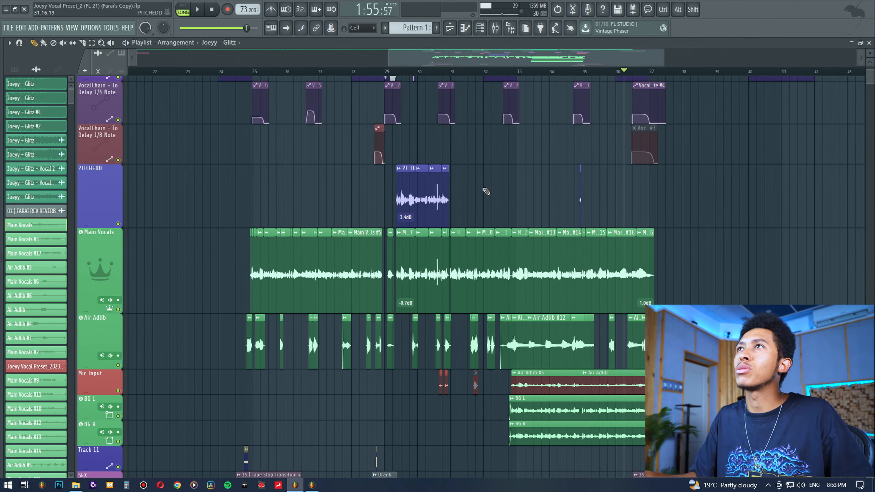
# Show the mixer and set the audio input of the Mic Input track to SSL 4
pyautogui.click(495, 28)
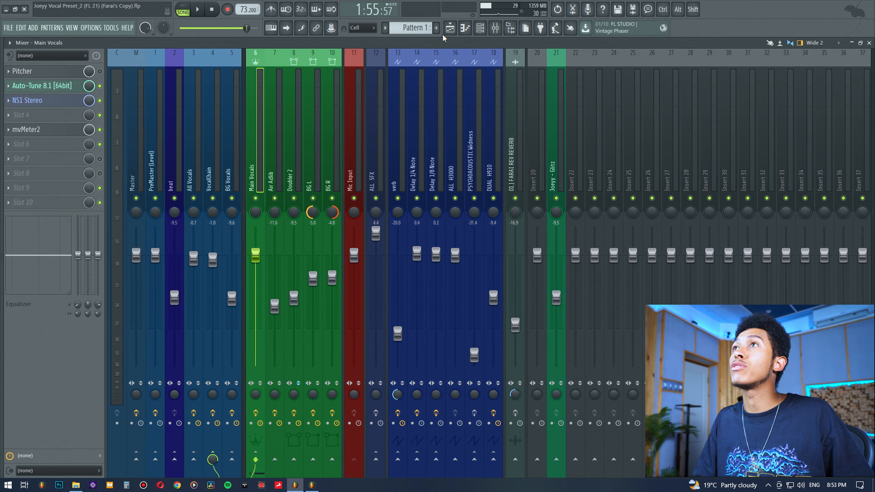
pyautogui.click(450, 29)
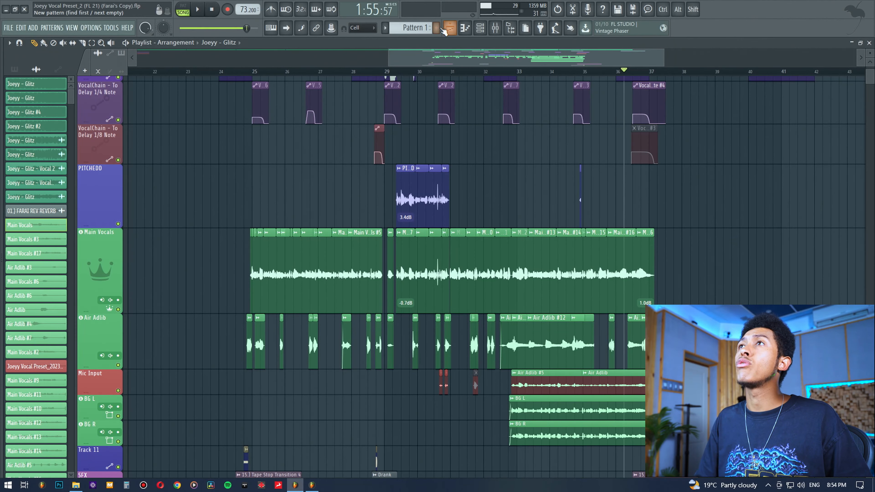
pyautogui.click(495, 28)
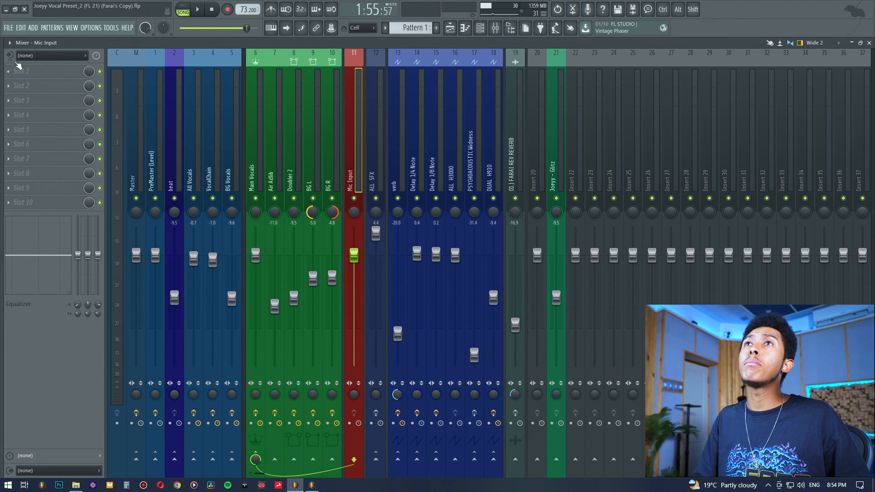
pyautogui.click(52, 56)
pyautogui.click(50, 337)
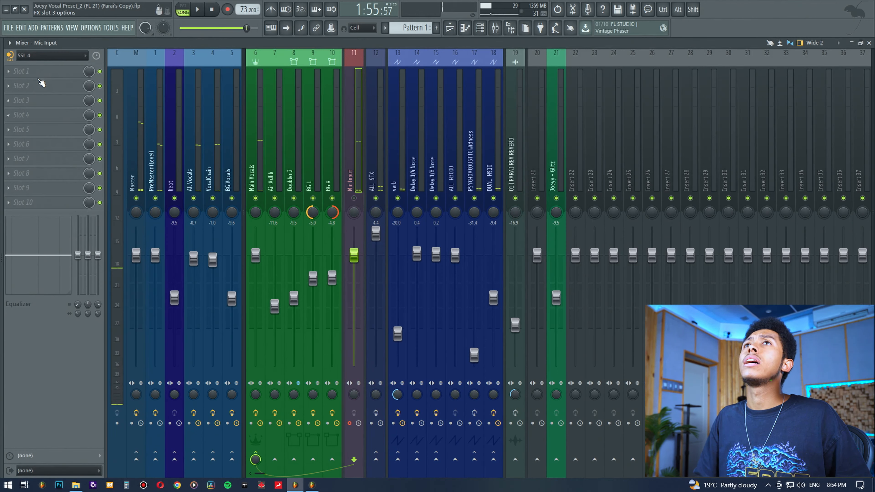
# Reset the Mic Input track's audio input to none and return to the playlist
pyautogui.click(51, 55)
pyautogui.click(98, 412)
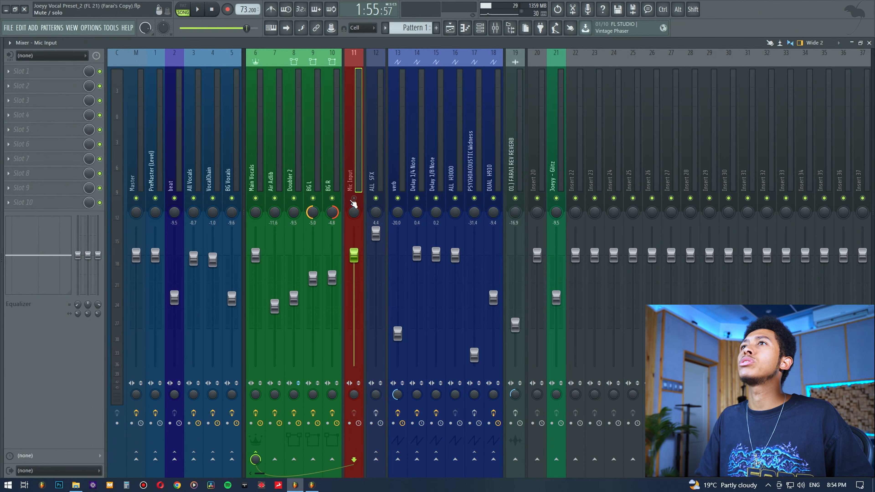
pyautogui.click(451, 28)
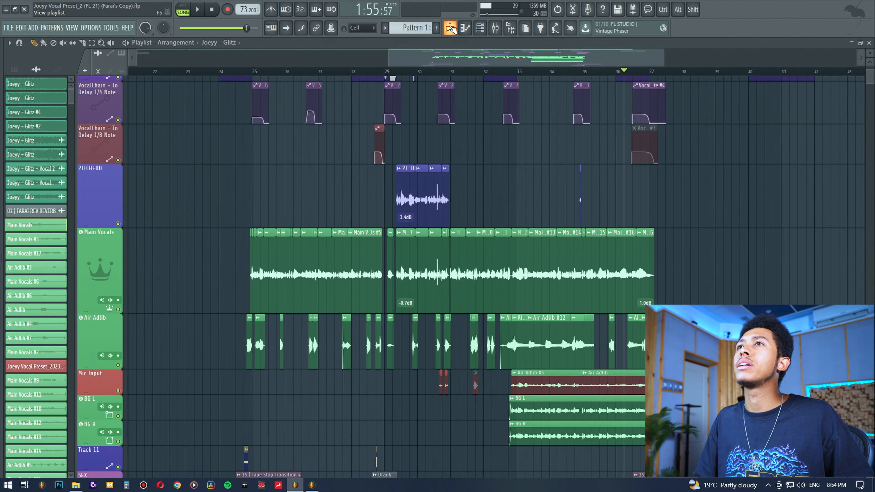
# Set the playback position to bar 25 and view the Main Vocals clips around bar 26 up close
pyautogui.click(255, 72)
pyautogui.scroll(6, 256, 74)
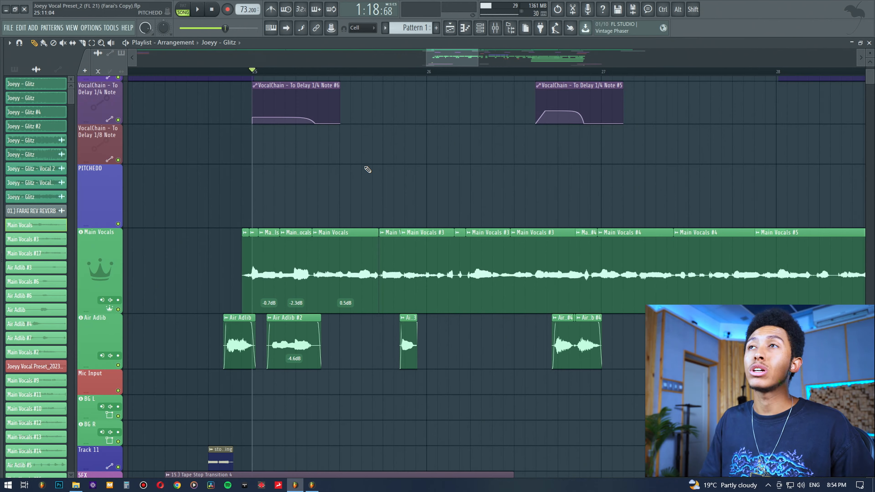
pyautogui.moveTo(371, 71); pyautogui.dragTo(431, 195)
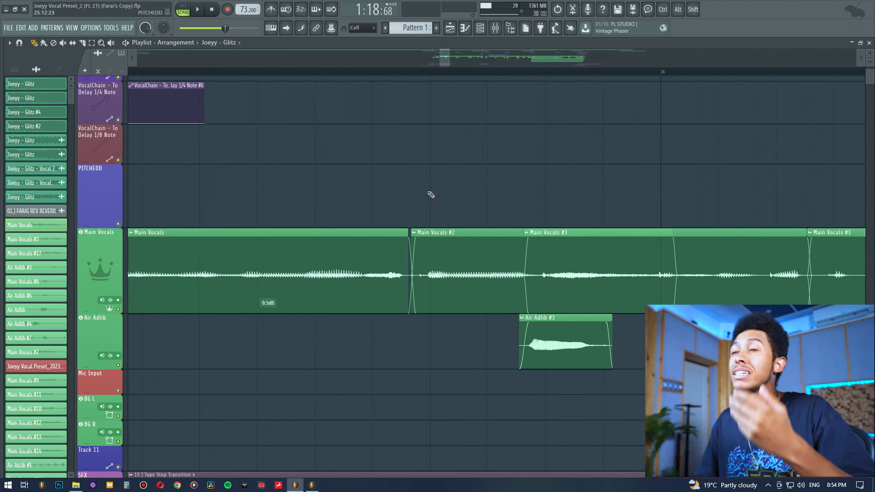